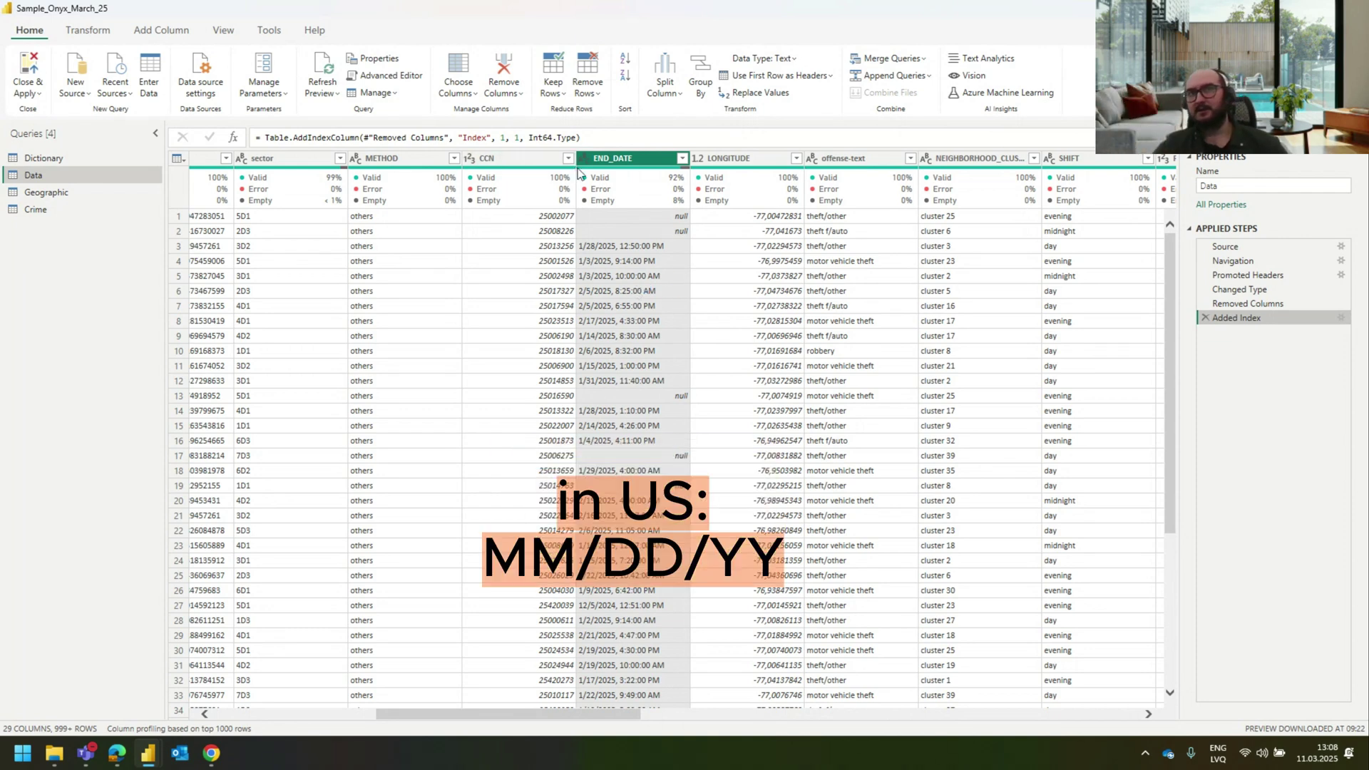
Step: Select the END_DATE and START_DATE columns and open Change Type Using Locale for them
mouse_move(579, 174)
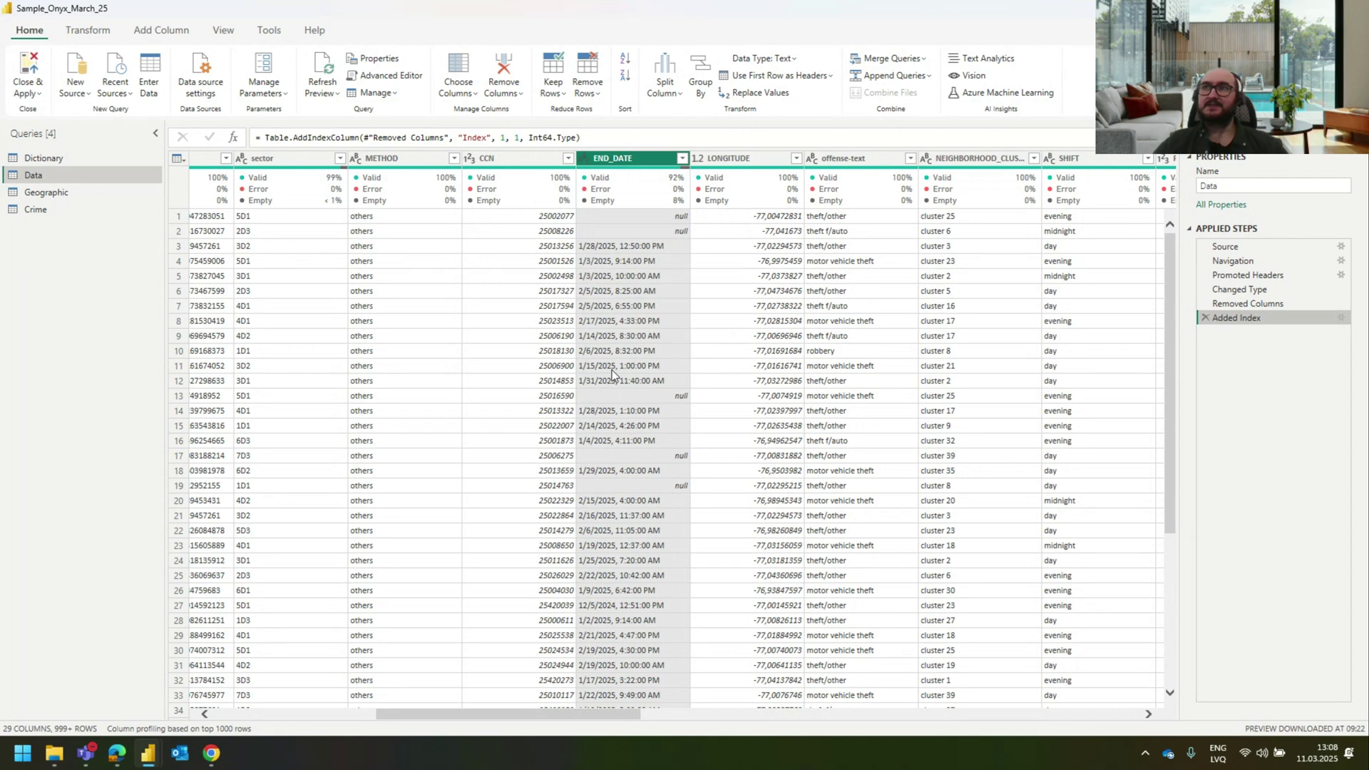
left_click(656, 152)
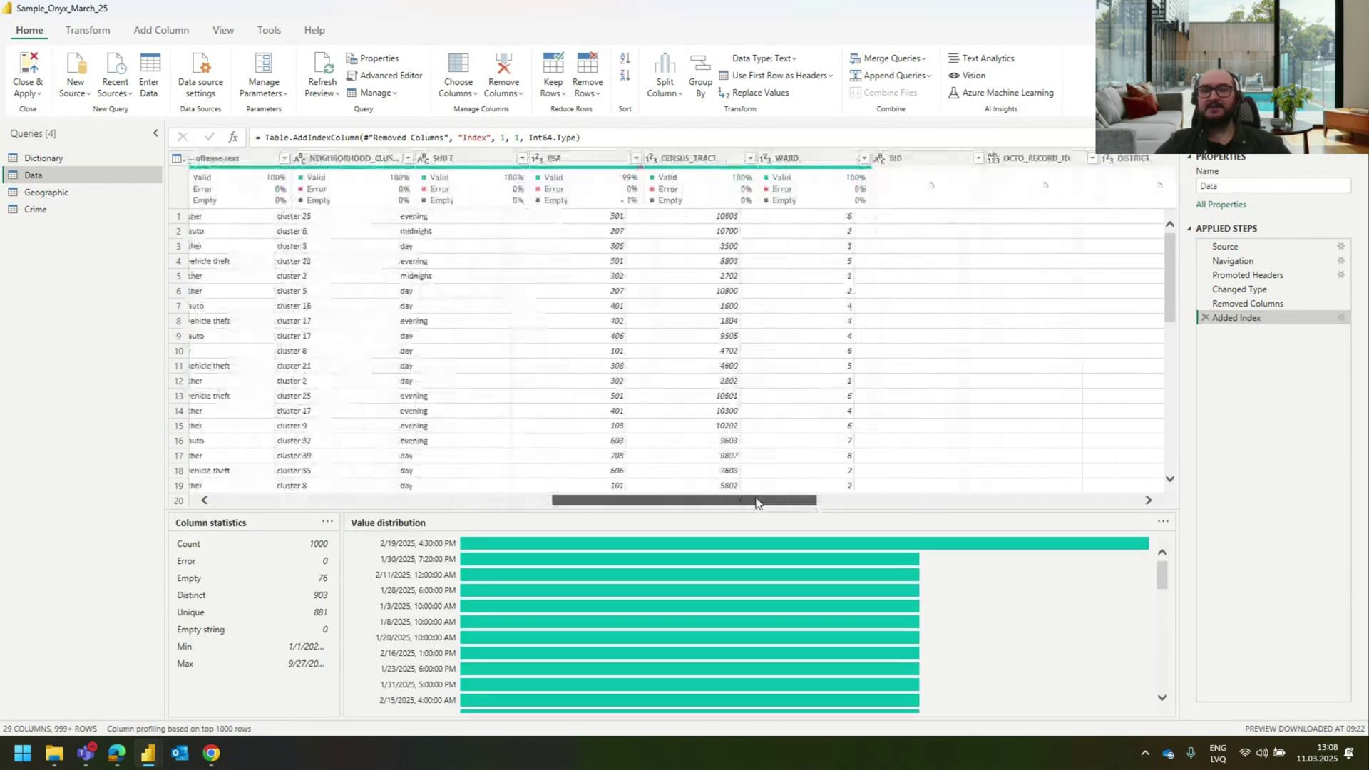
left_click_drag(677, 501, 976, 506)
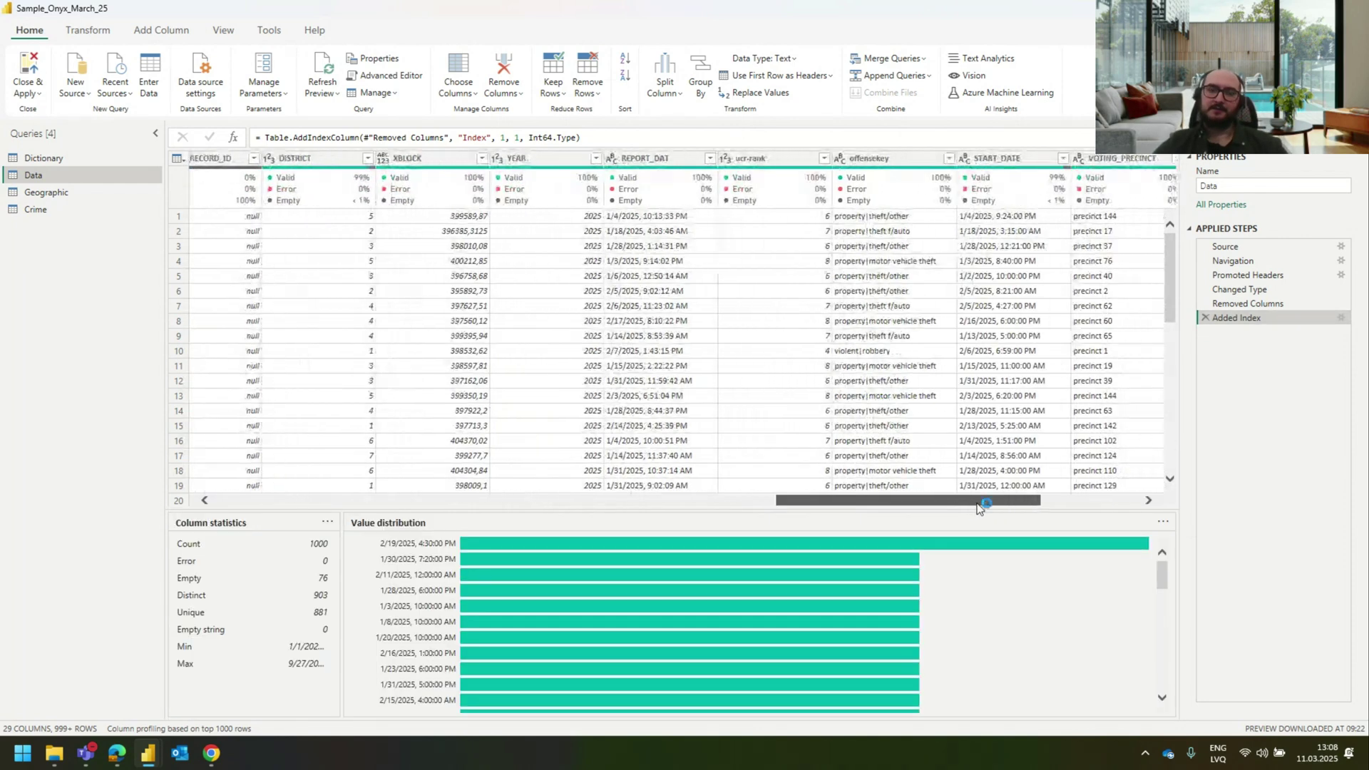
left_click(998, 158)
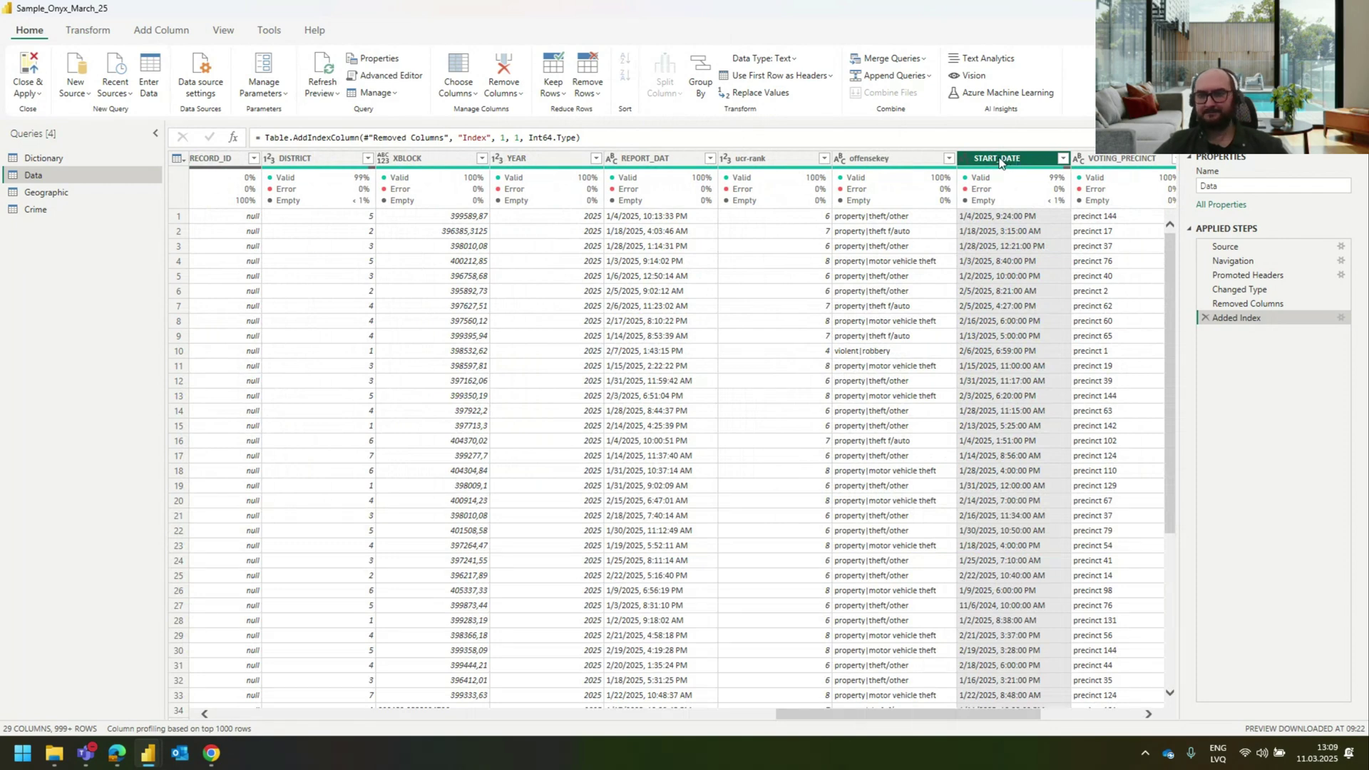
right_click(1008, 163)
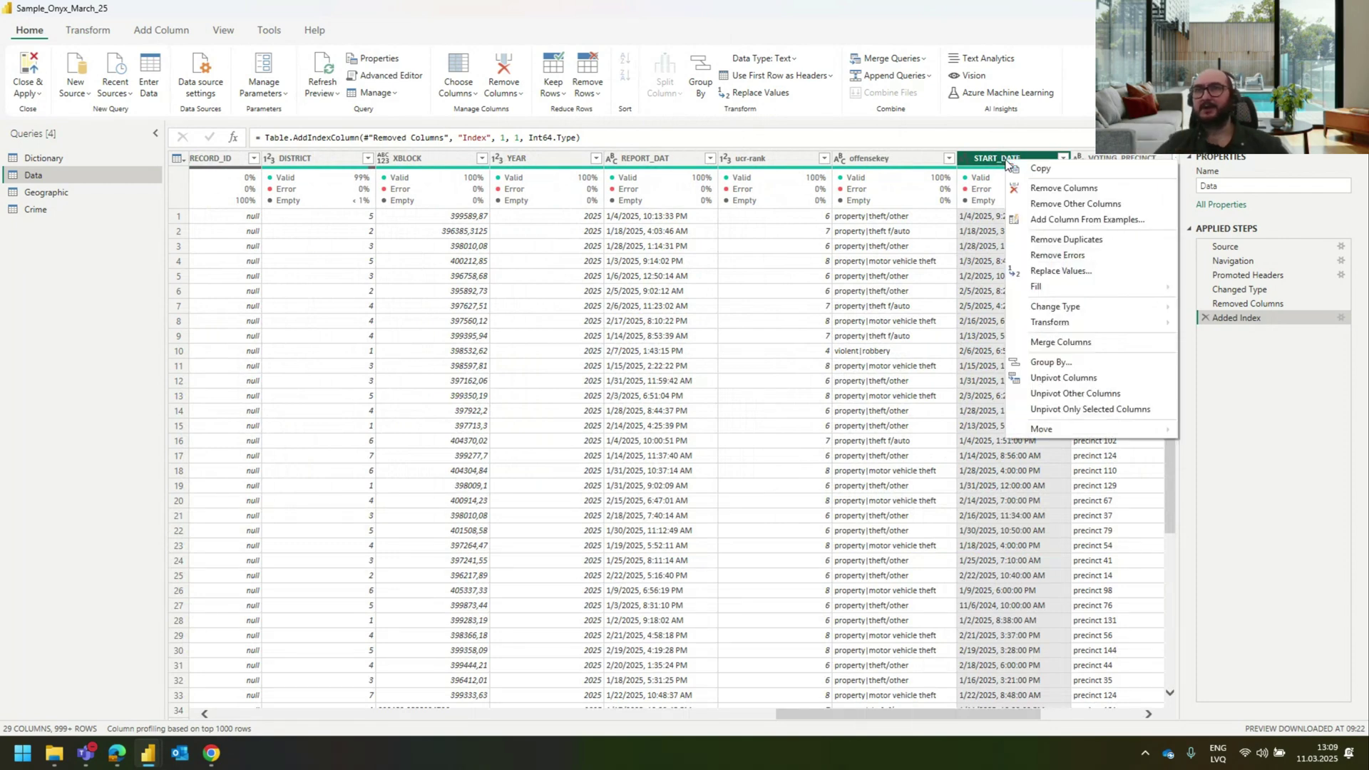
mouse_move(1103, 308)
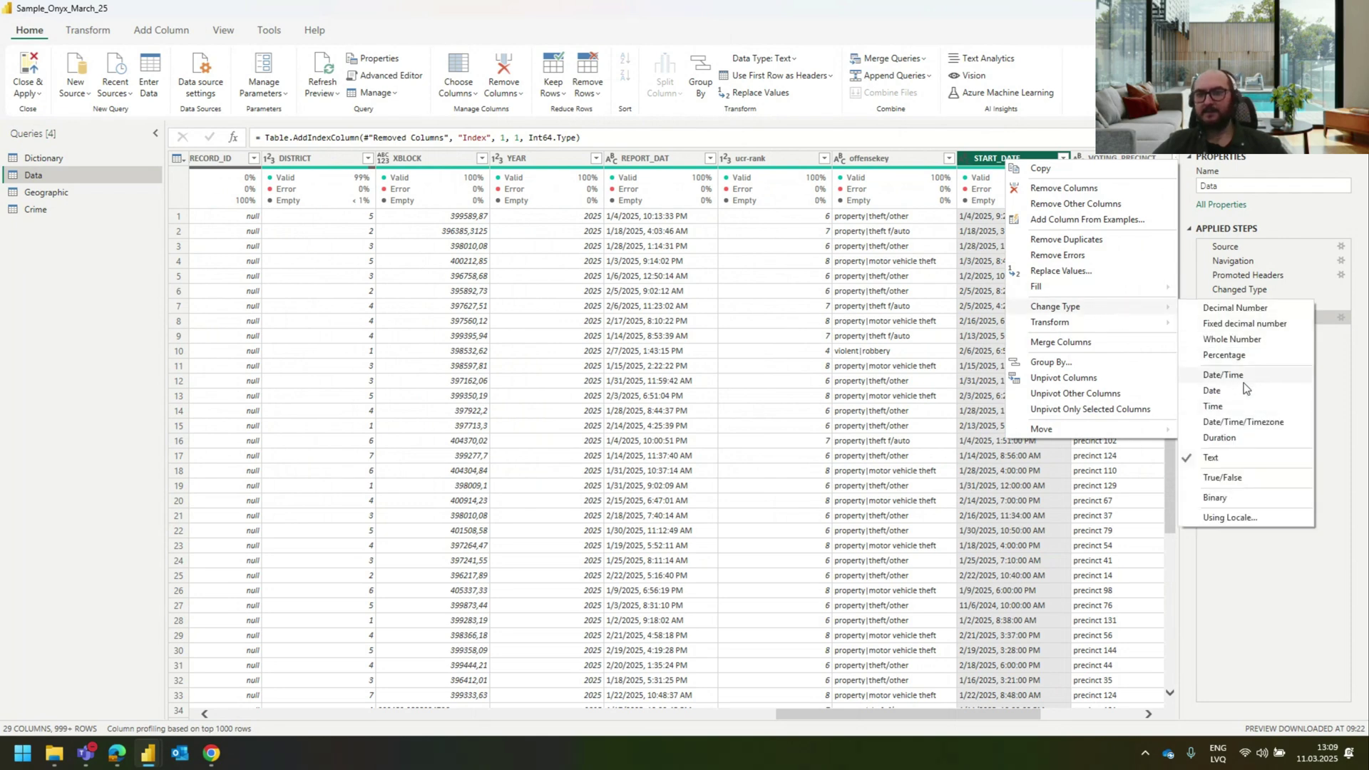
left_click(1231, 518)
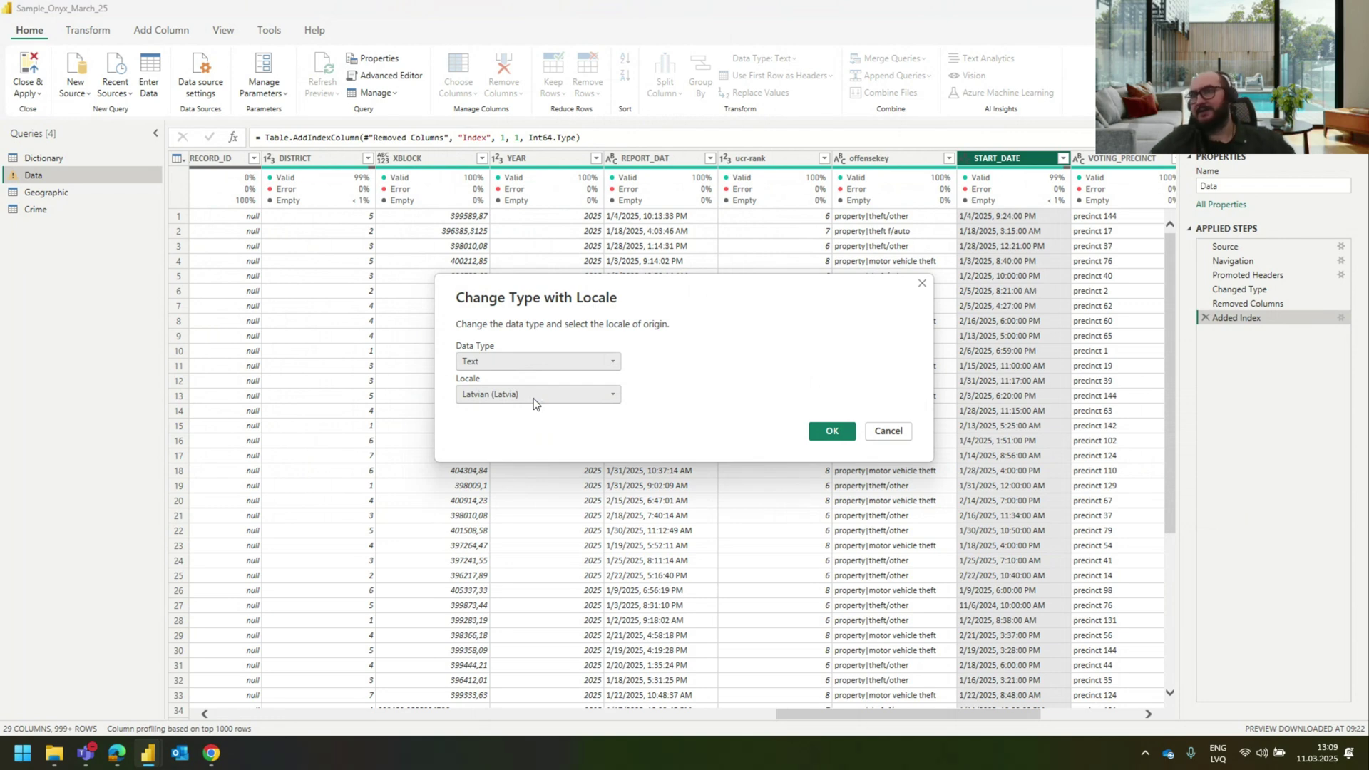
Step: Convert the date columns to Date/Time using the English (United States) locale
left_click(532, 362)
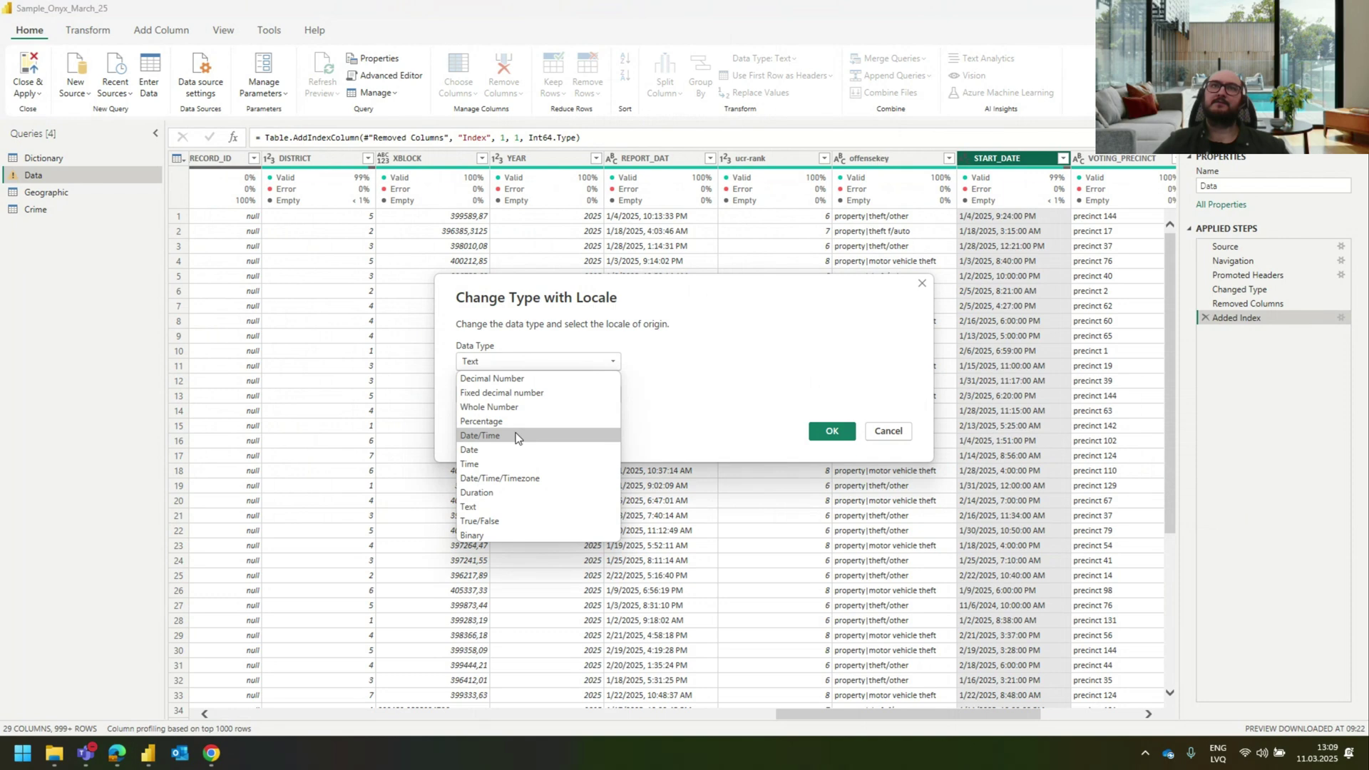
left_click(516, 436)
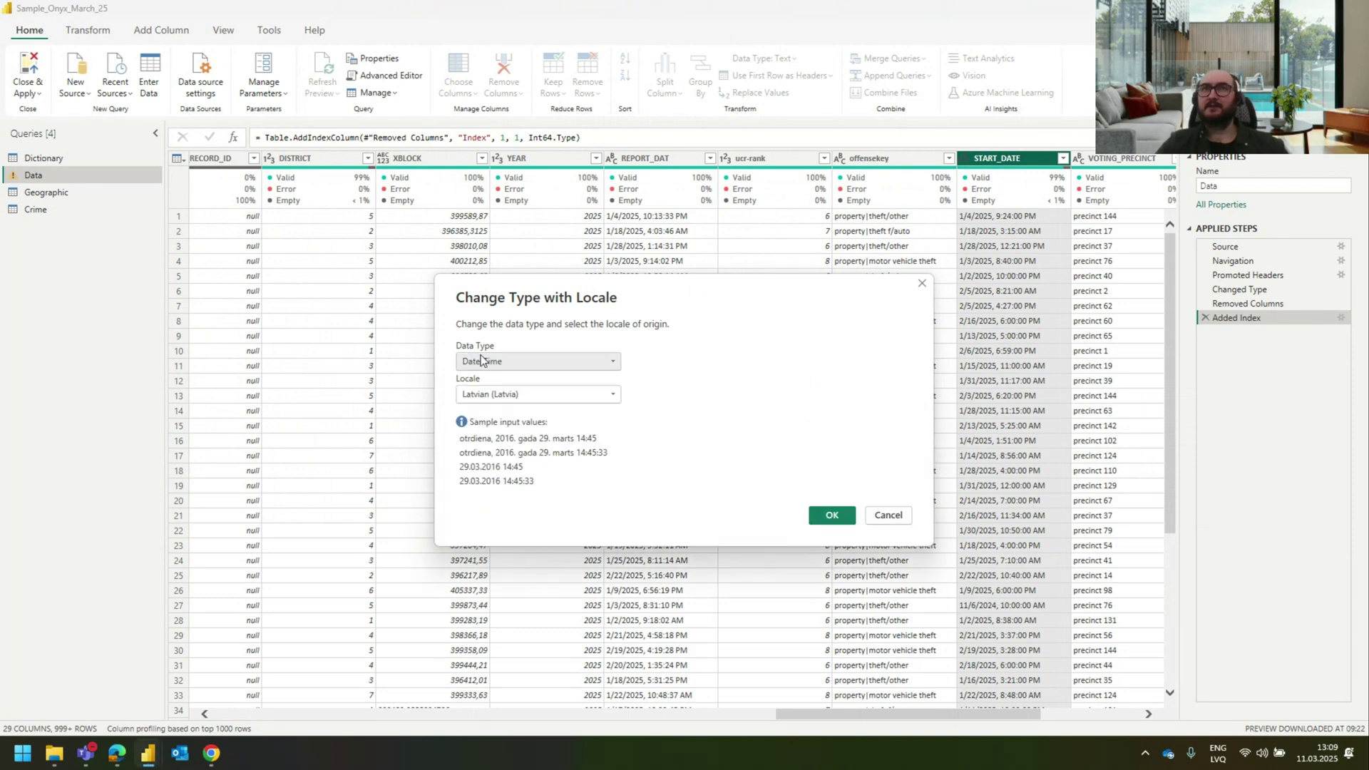
left_click(512, 397)
scroll(553, 522, "up", 20)
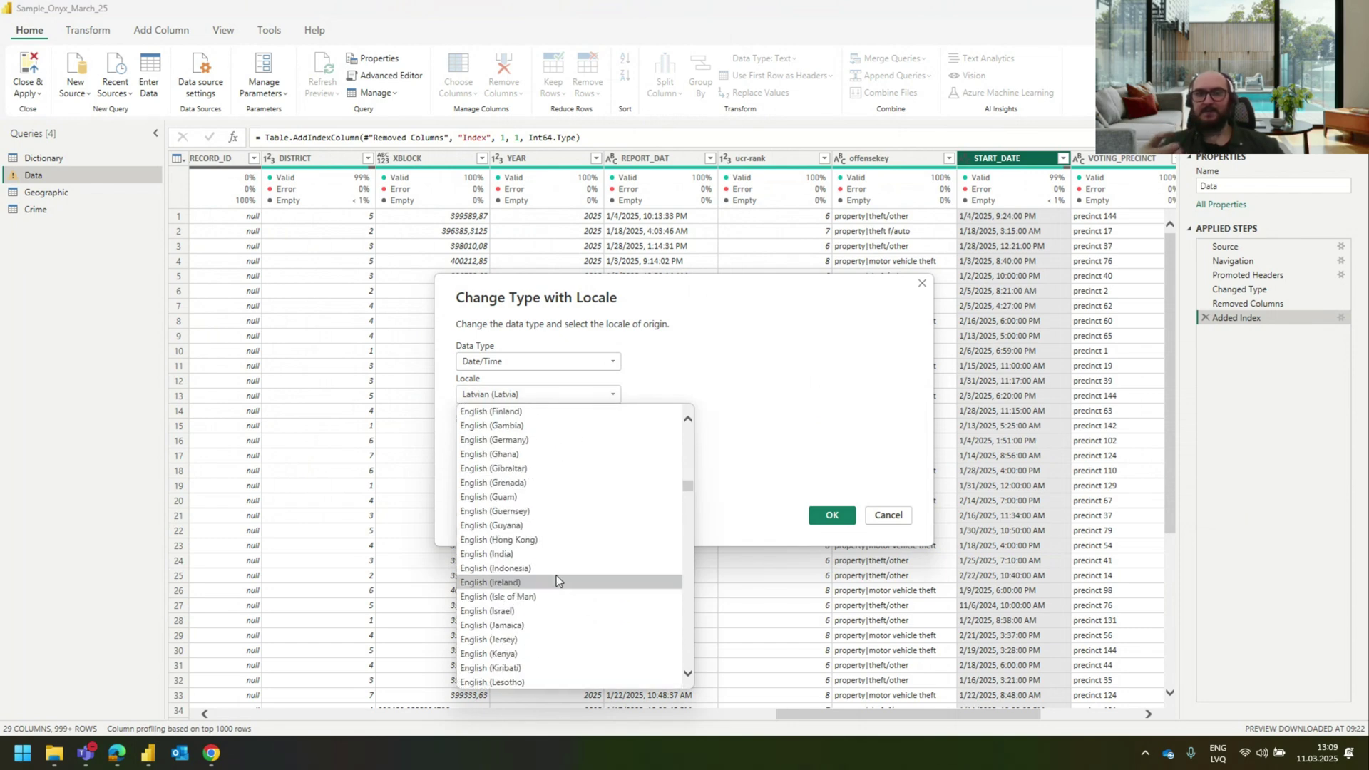
scroll(553, 582, "down", 6)
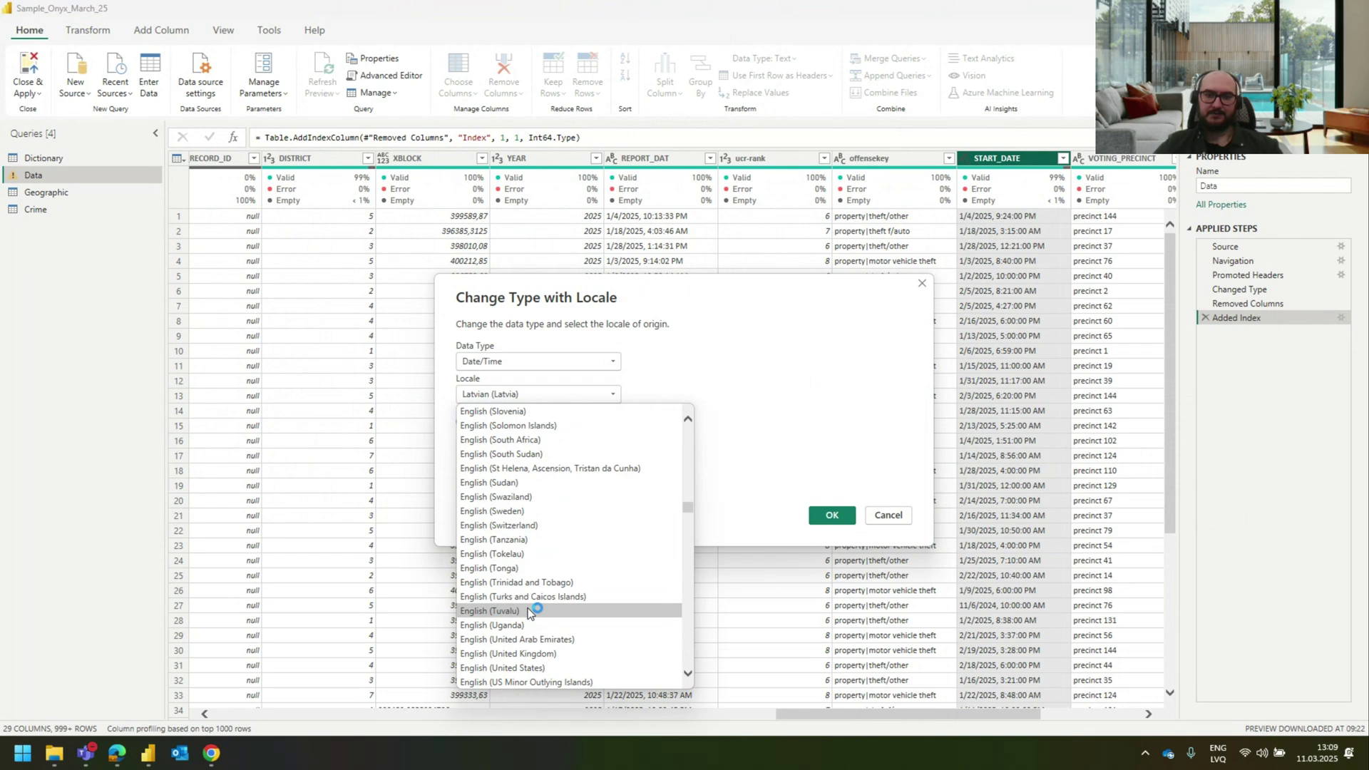
scroll(526, 620, "down", 4)
left_click(527, 625)
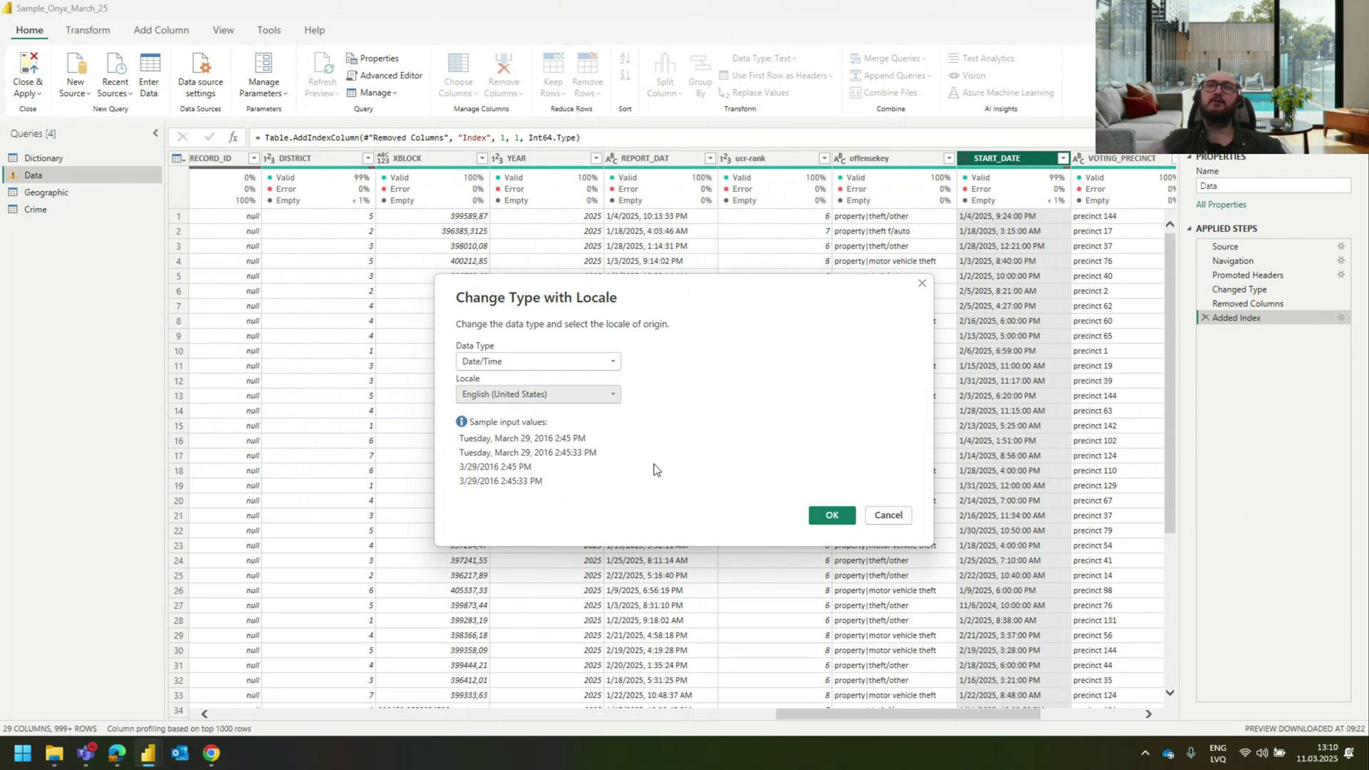
left_click(831, 517)
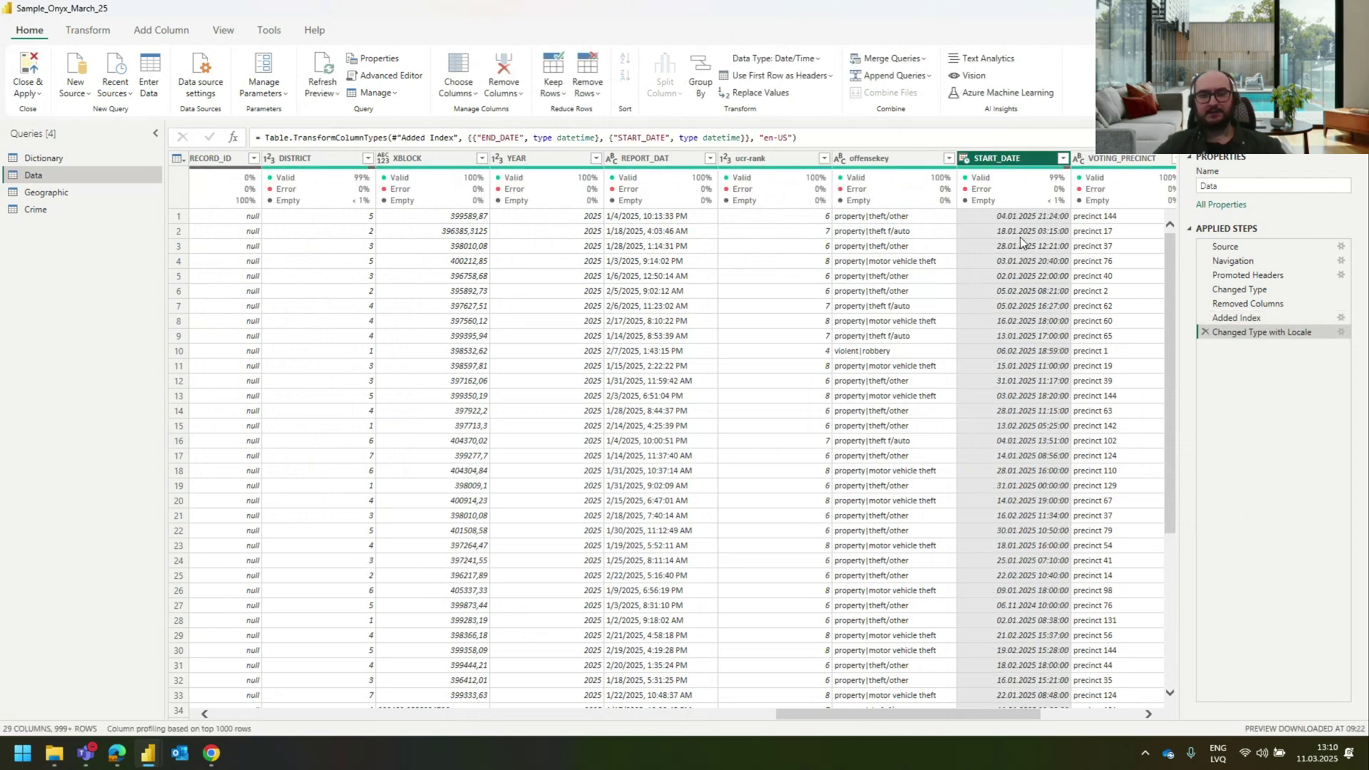
Step: Scroll back to END_DATE and inspect converted values such as 05.02.2025 08:25:00
left_click_drag(838, 720, 506, 716)
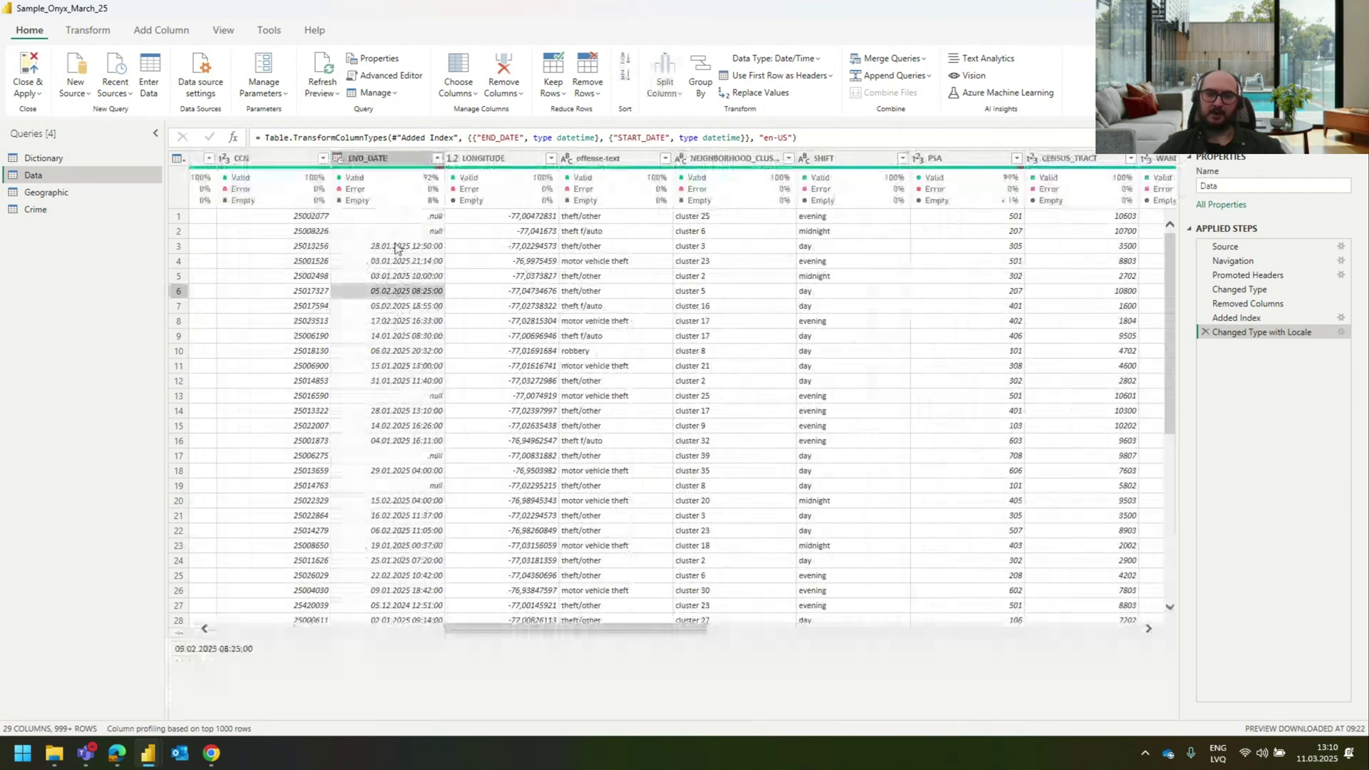
left_click(398, 261)
left_click(388, 291)
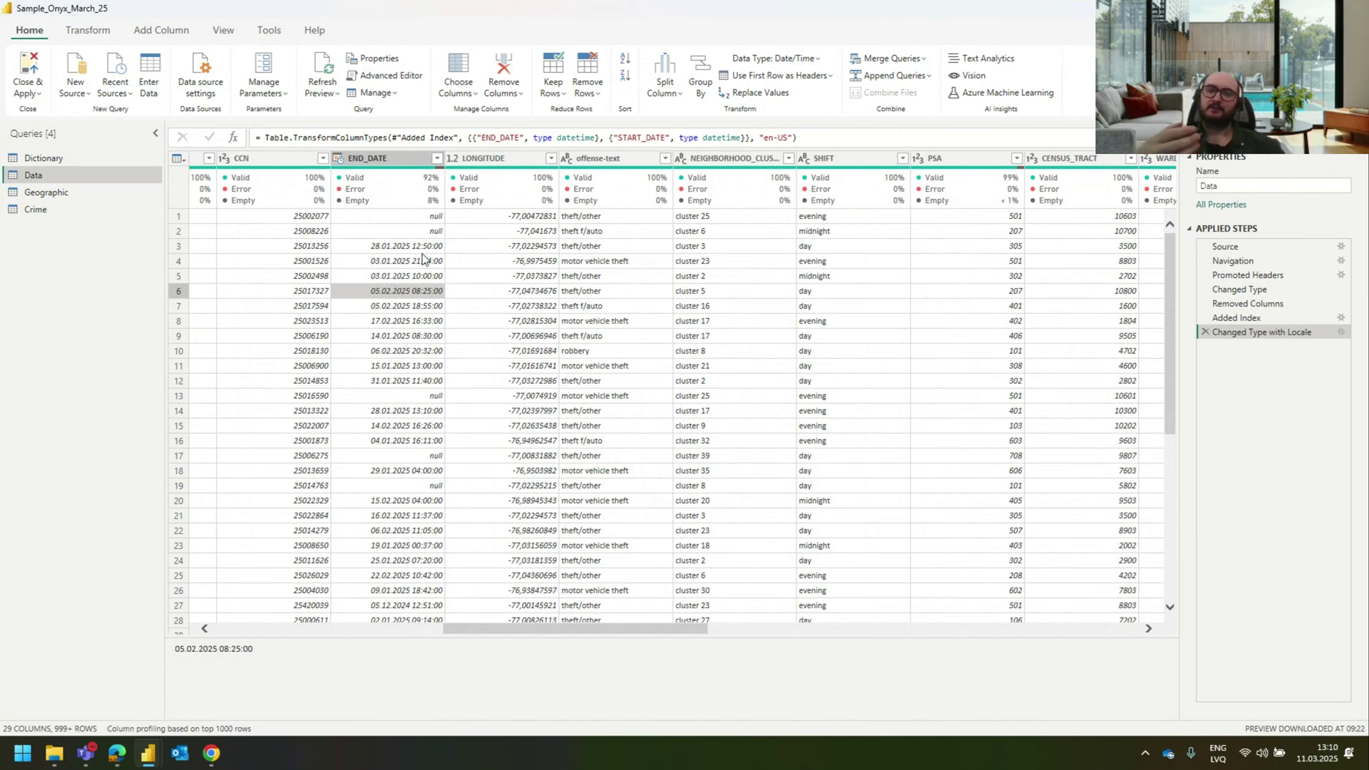
key("alt+Tab")
key("alt+Tab")
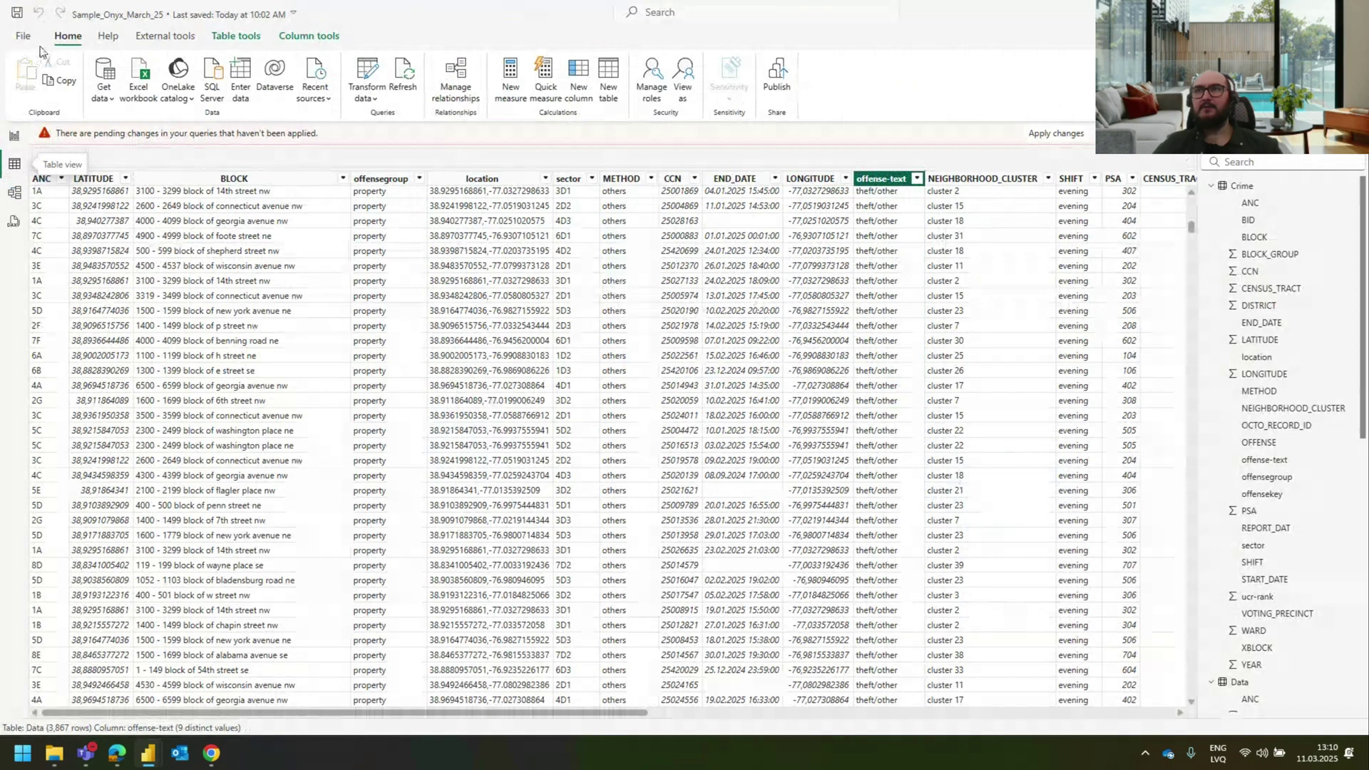
left_click(24, 40)
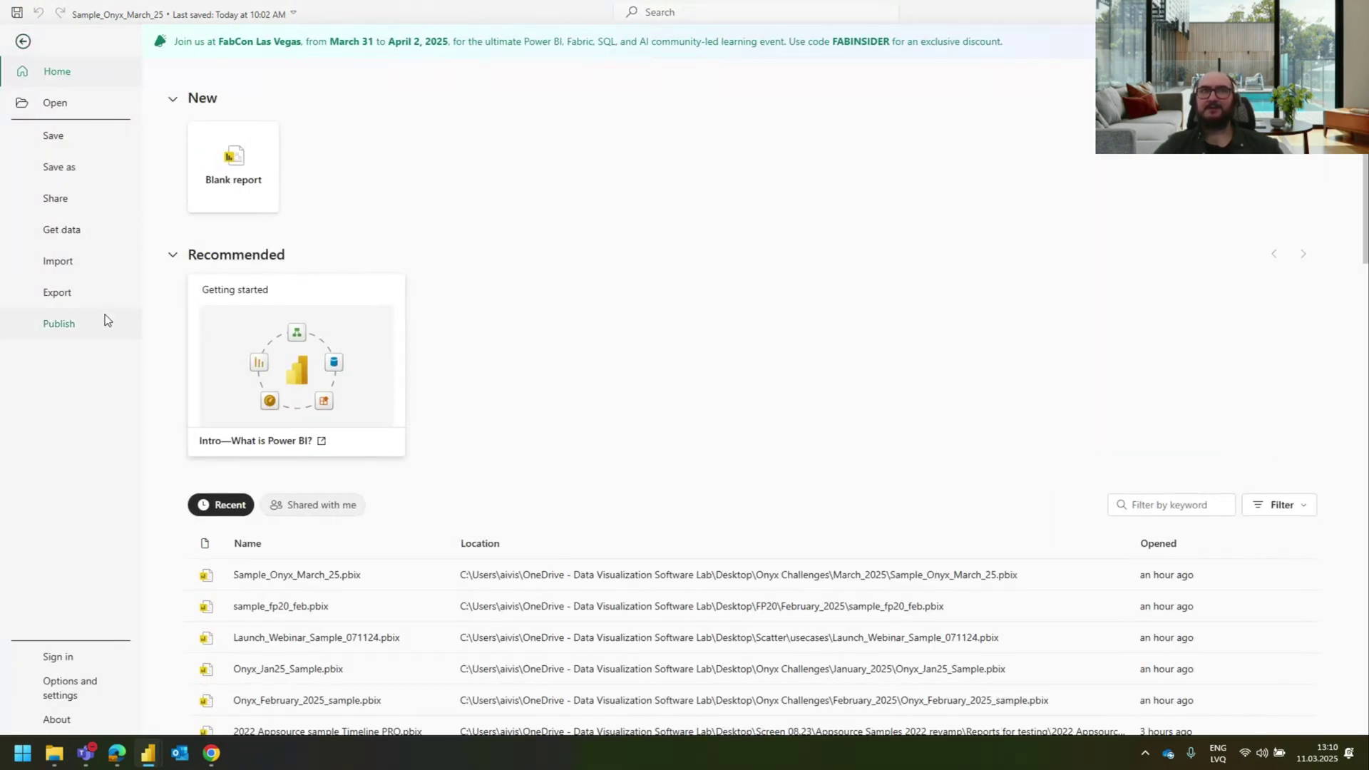
left_click(63, 688)
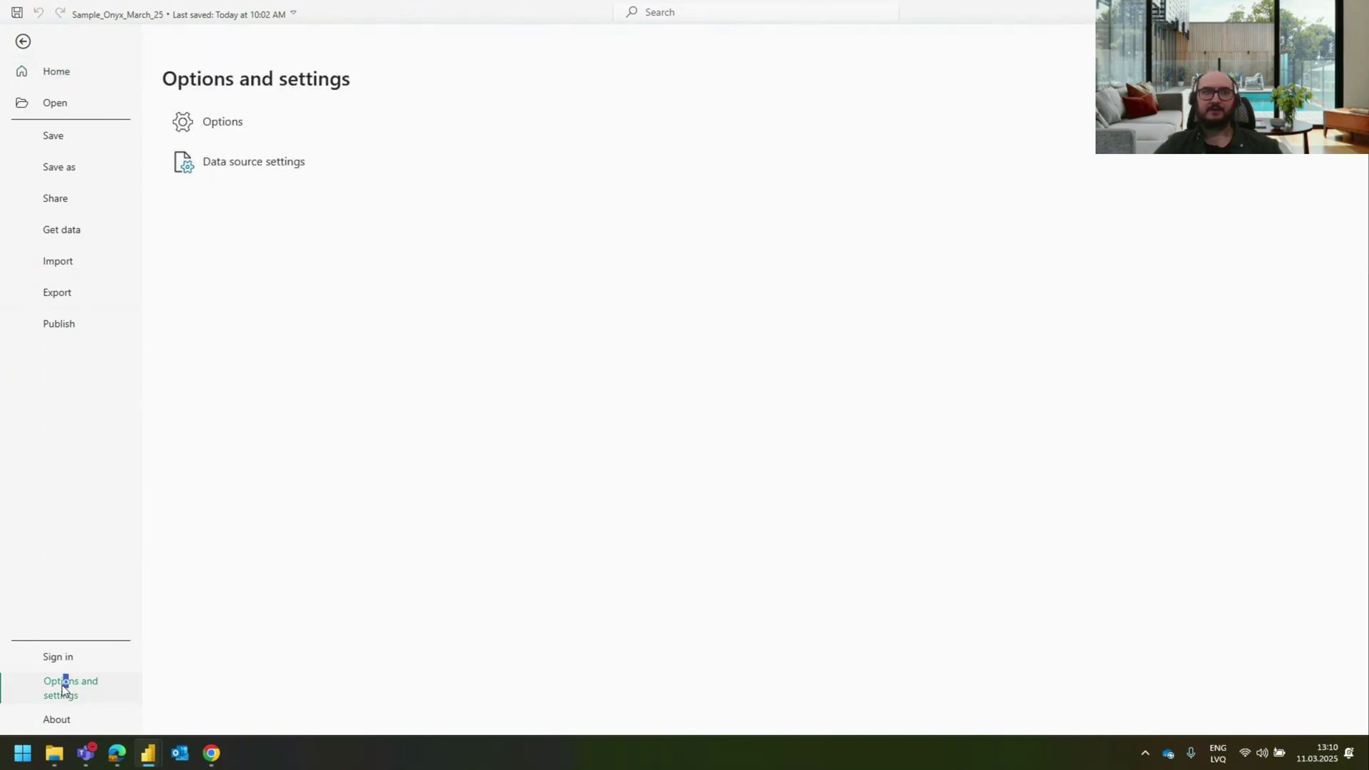
left_click(236, 126)
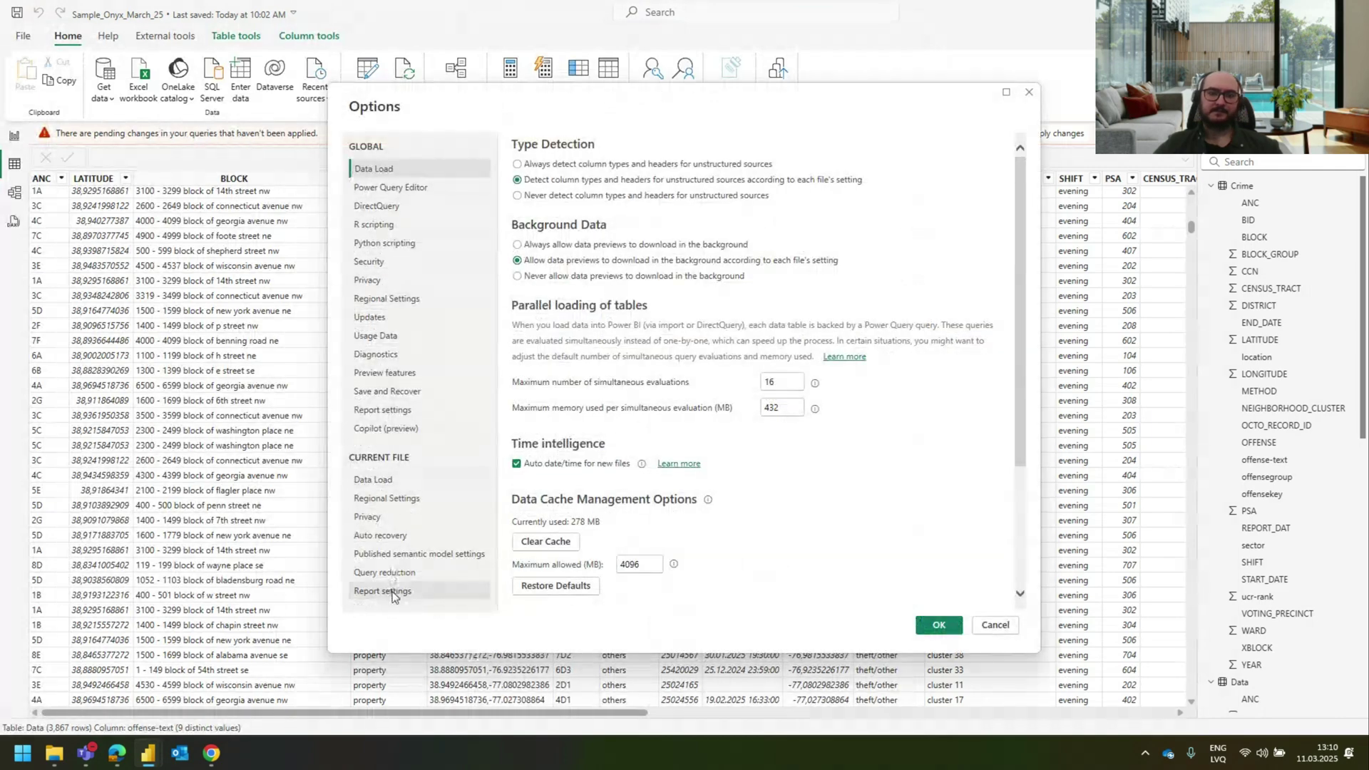
left_click(389, 592)
scroll(563, 506, "down", 5)
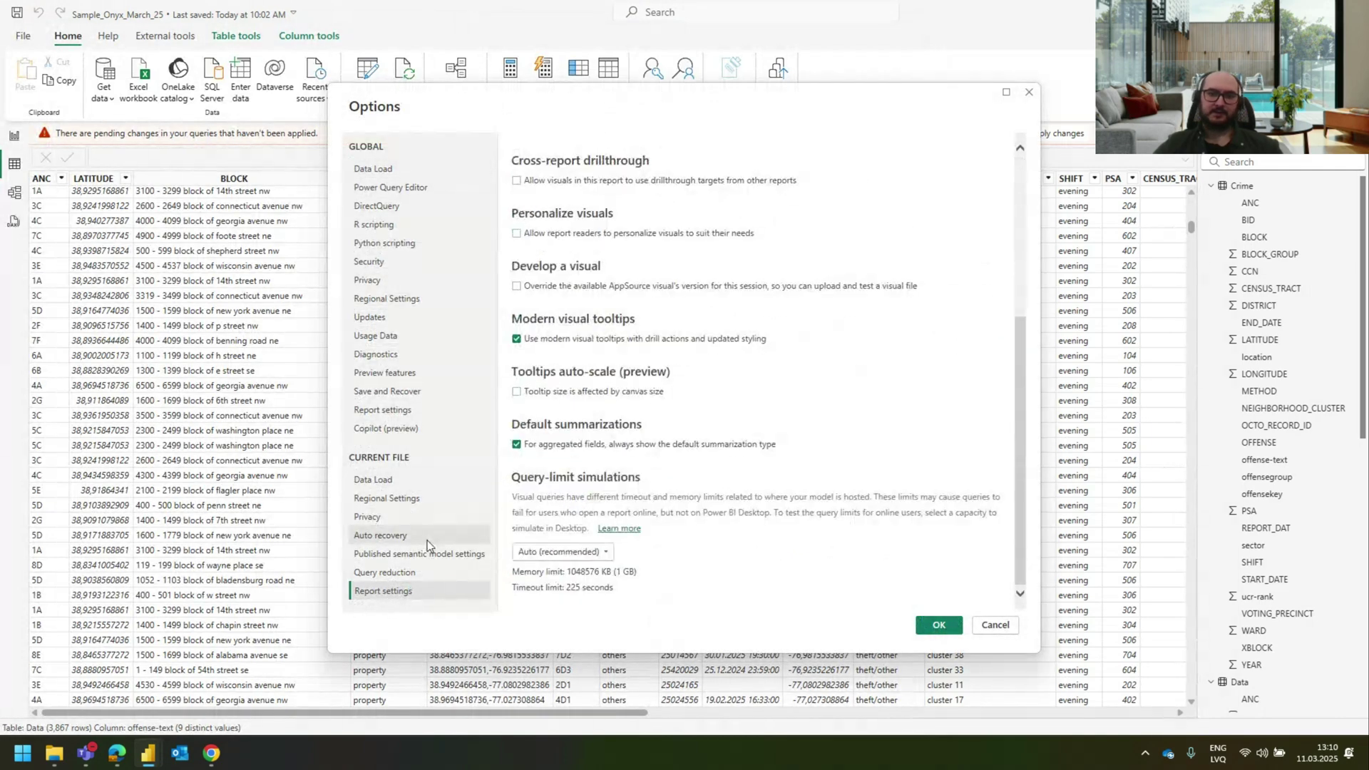
scroll(559, 508, "up", 5)
left_click(413, 481)
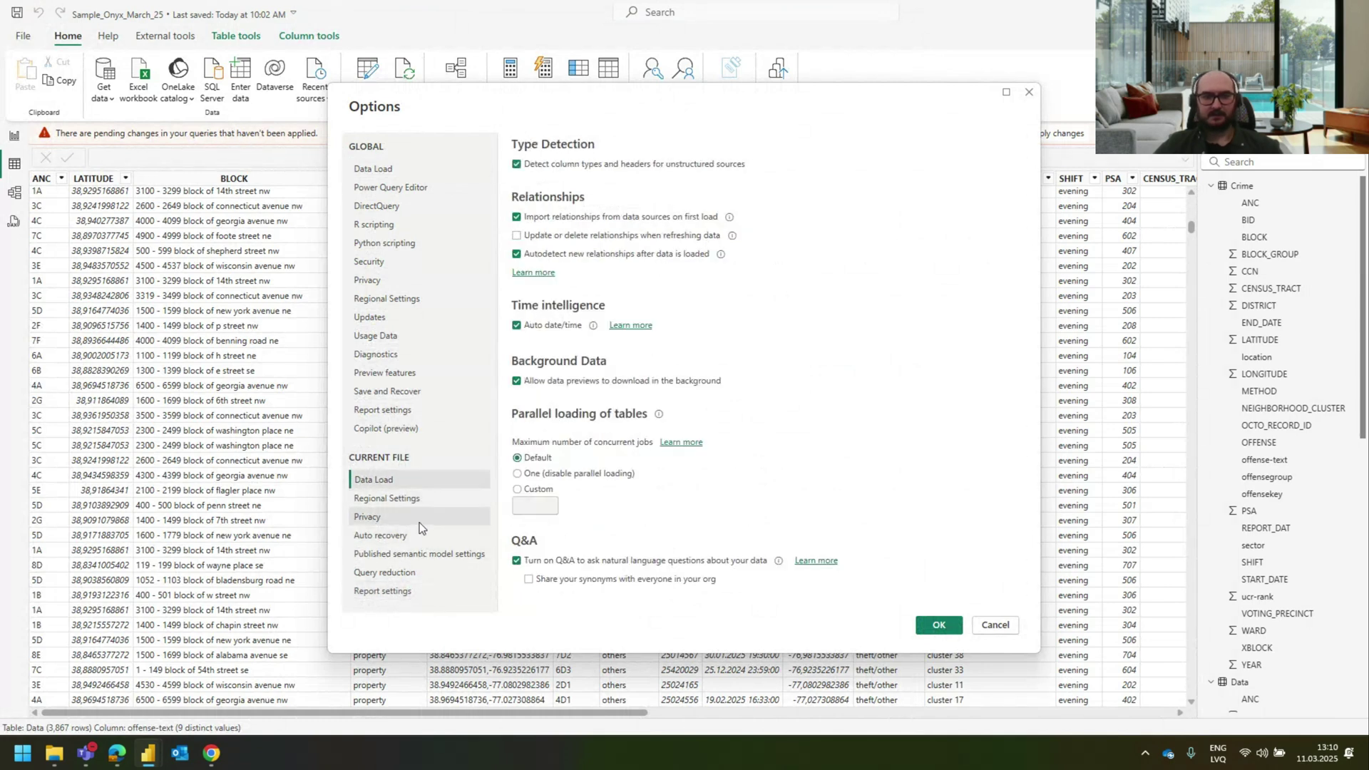
left_click(417, 511)
left_click(417, 499)
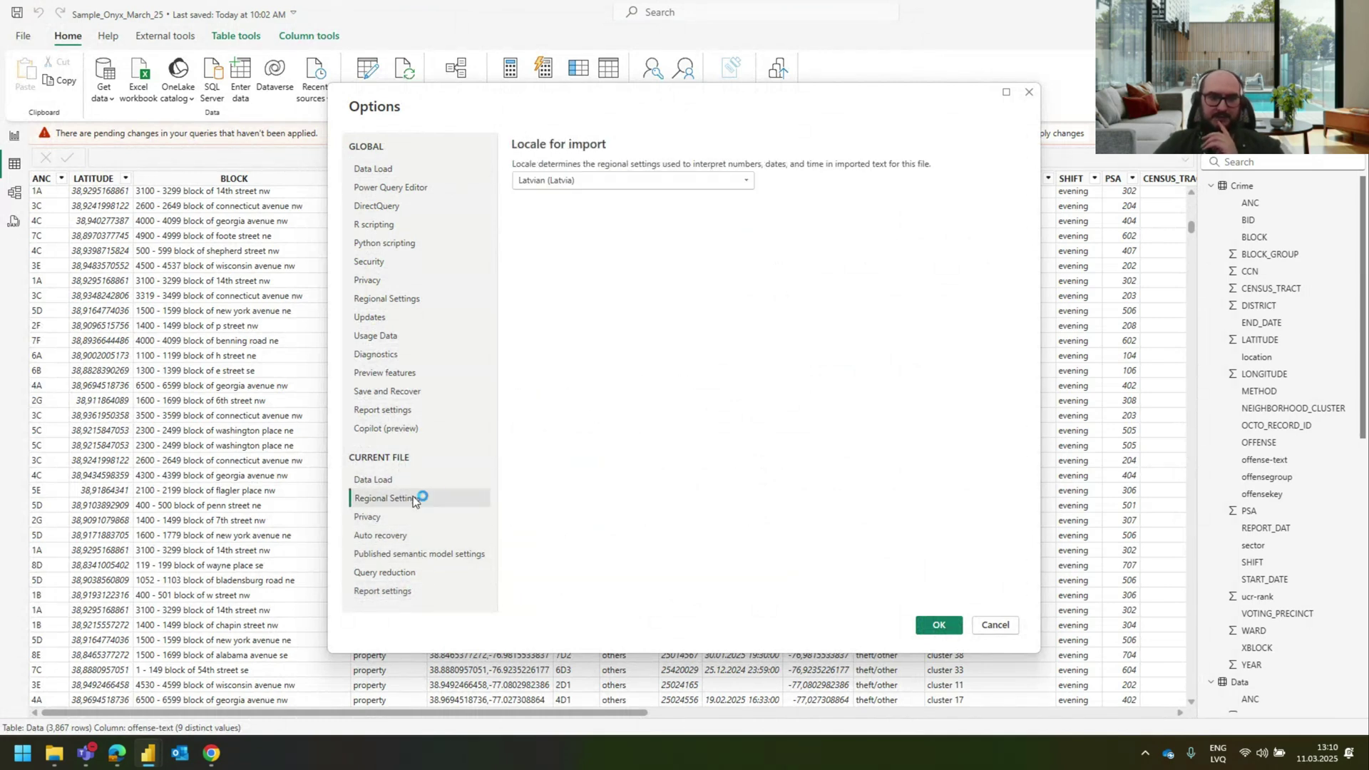
left_click(642, 182)
left_click(640, 183)
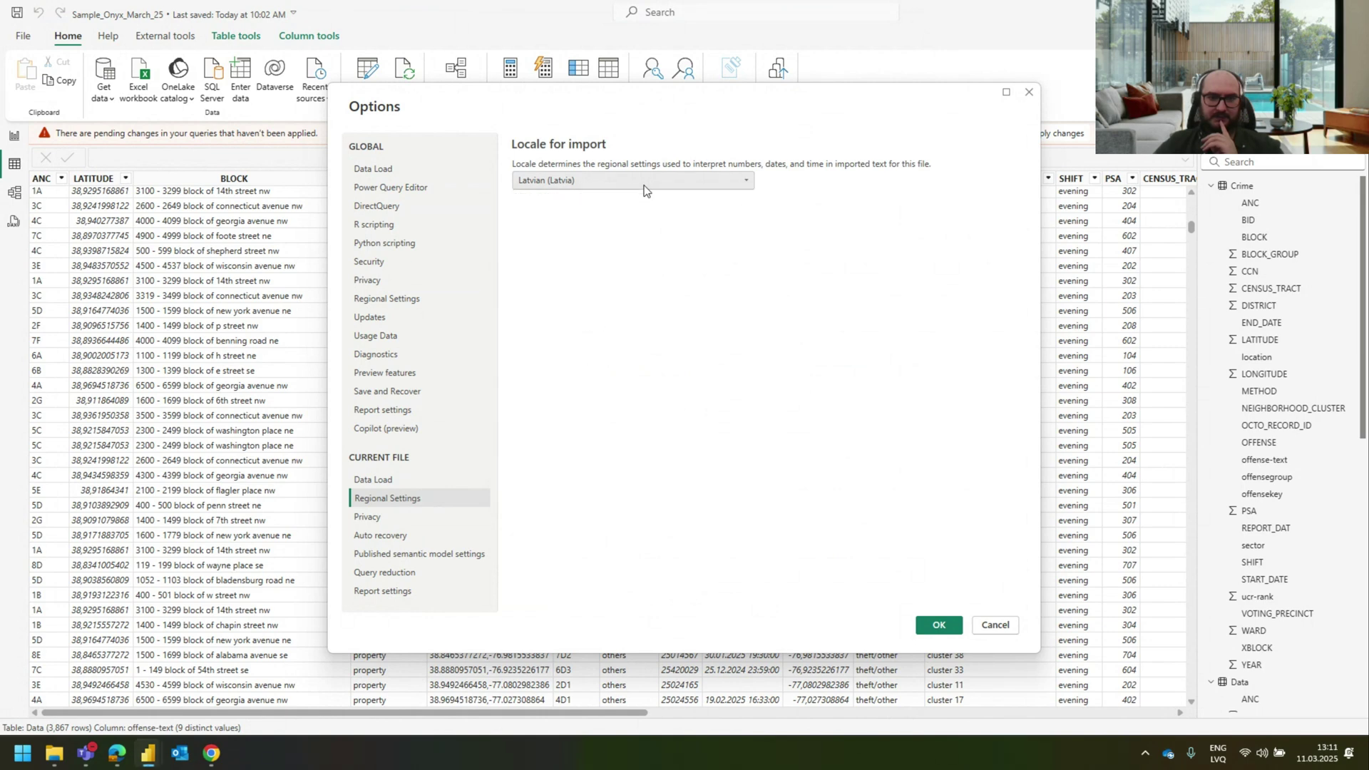
left_click(618, 183)
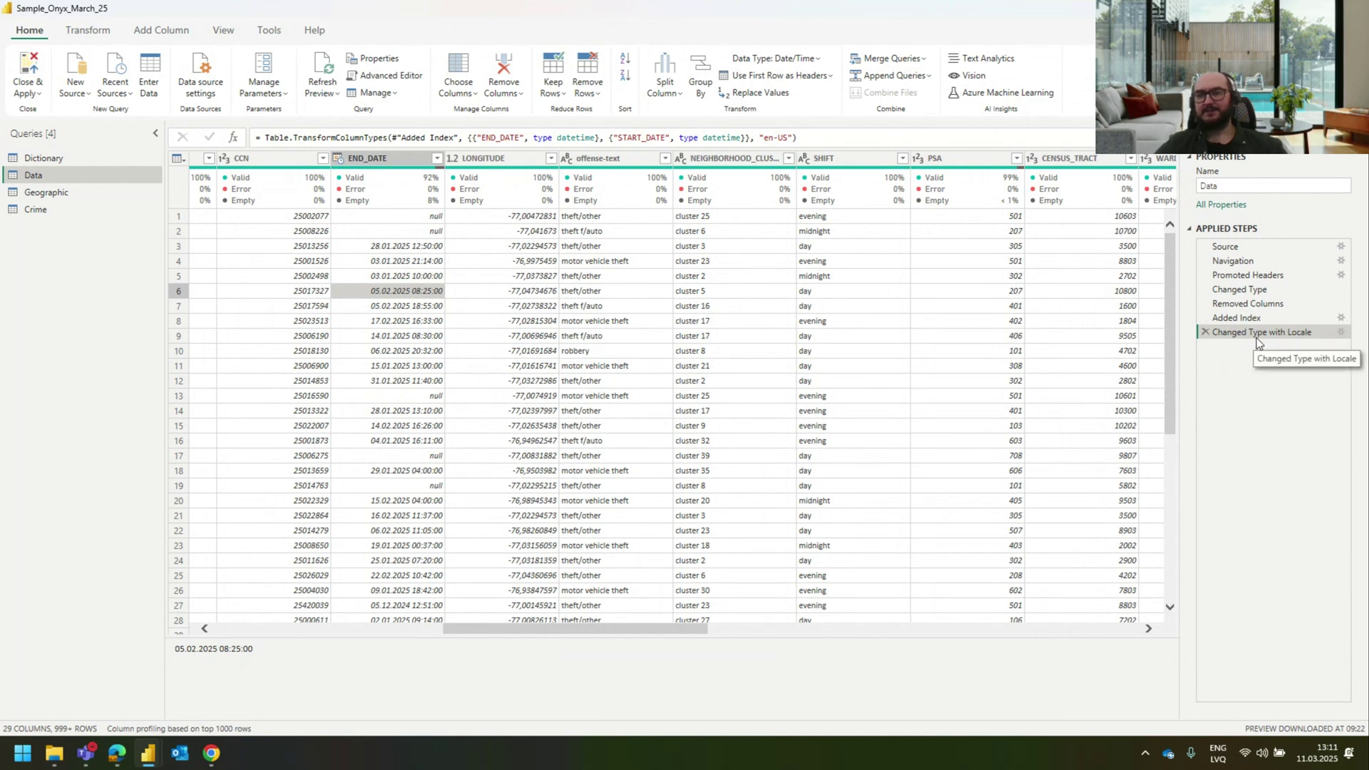
Step: Reopen the Changed Type with Locale step's settings from Applied Steps
left_click(1340, 333)
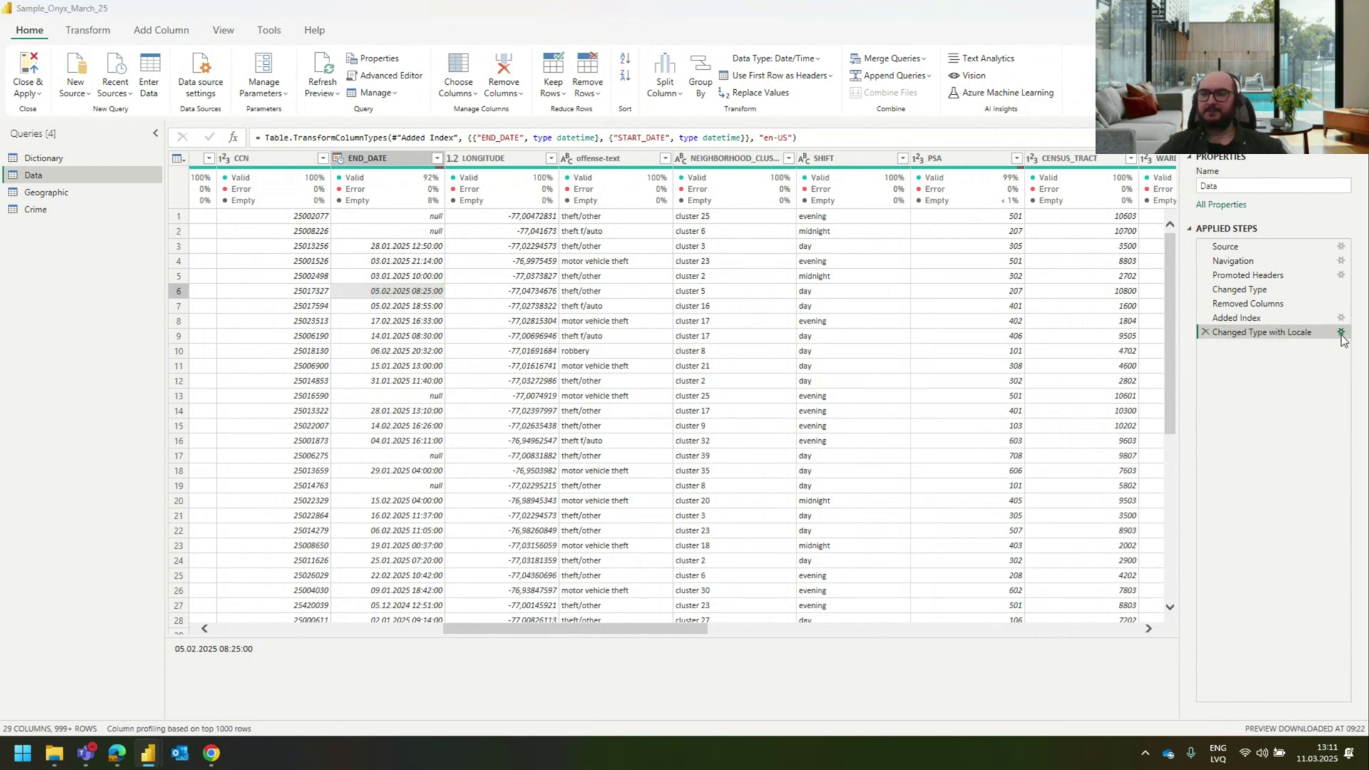